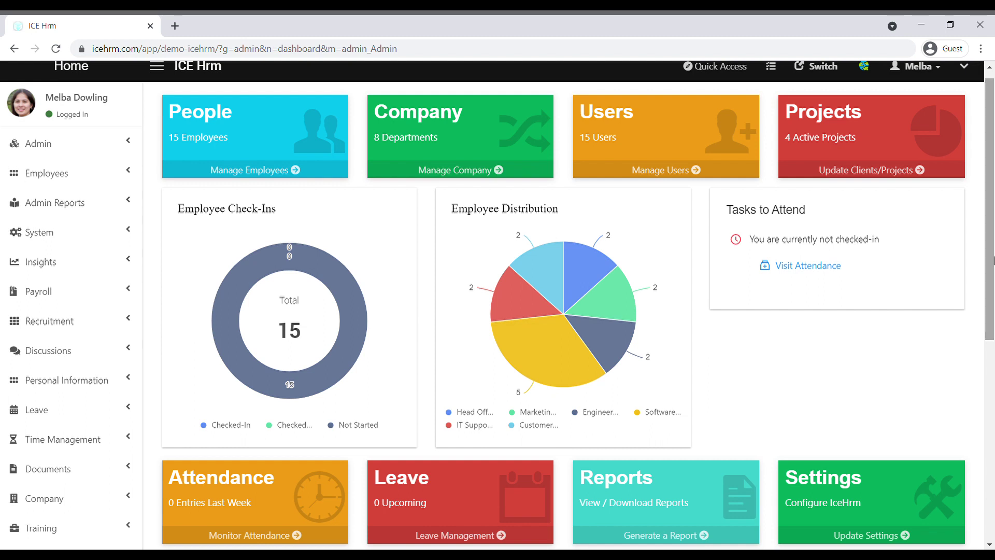
# Expand Employees in the sidebar and go to the HR Form Management page.
pyautogui.scroll(-5, 912, 422)
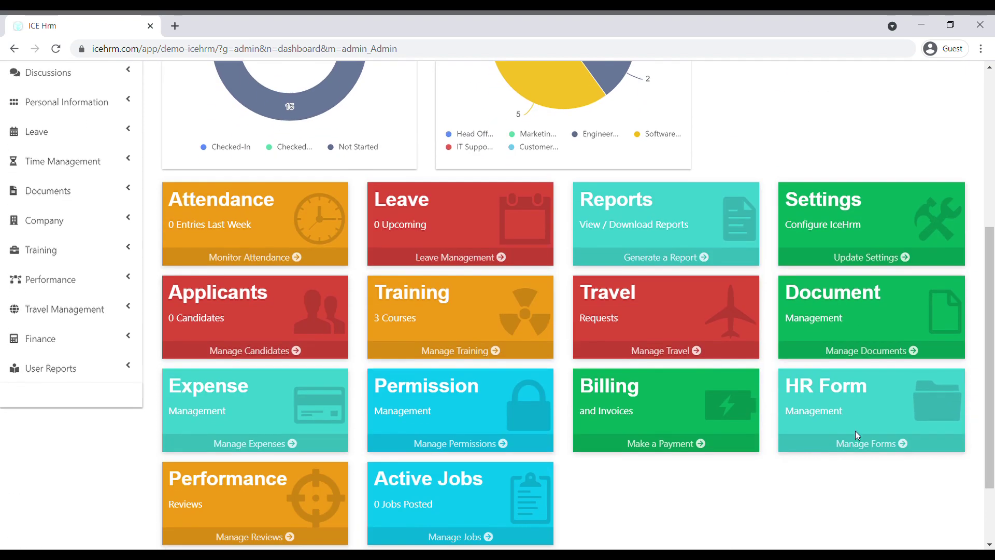
pyautogui.scroll(5, 978, 400)
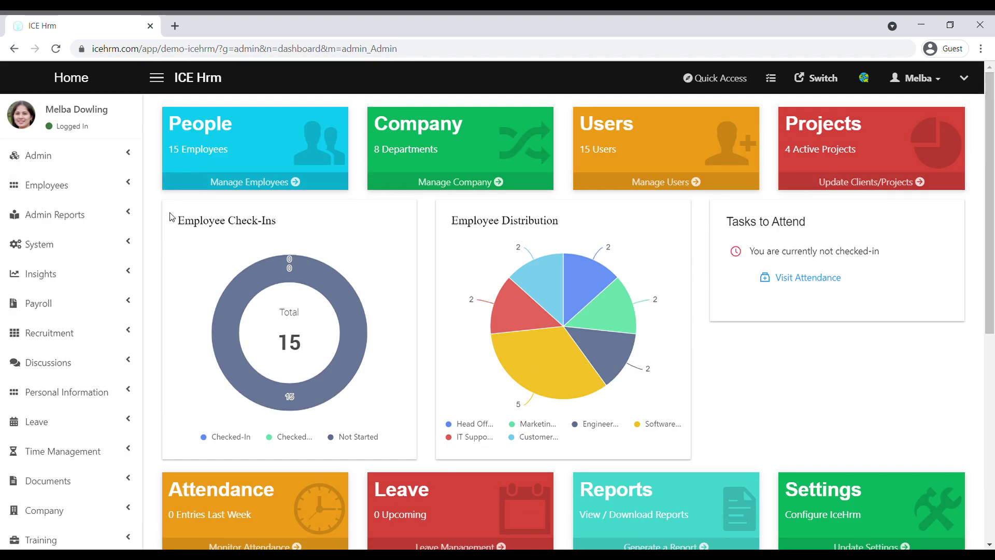
pyautogui.click(87, 196)
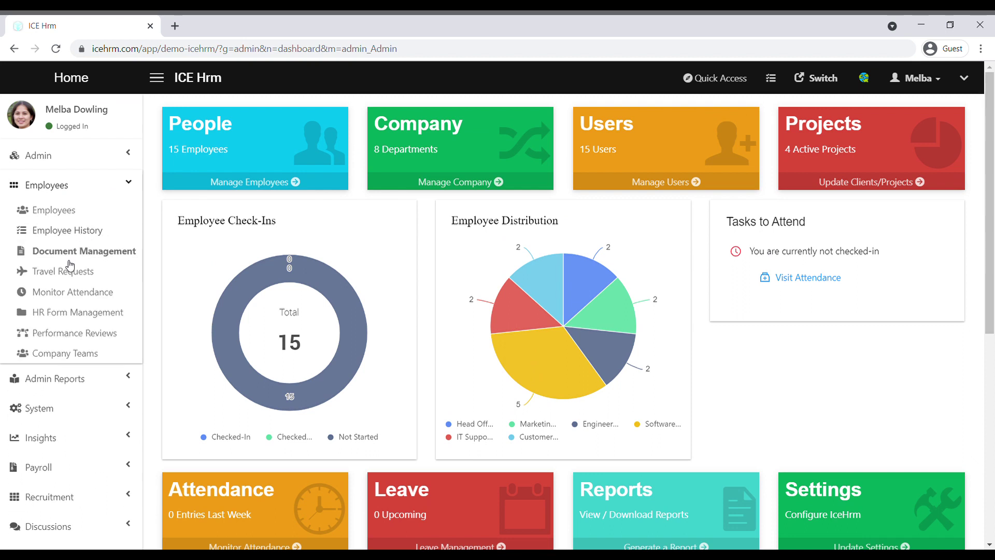
pyautogui.click(68, 313)
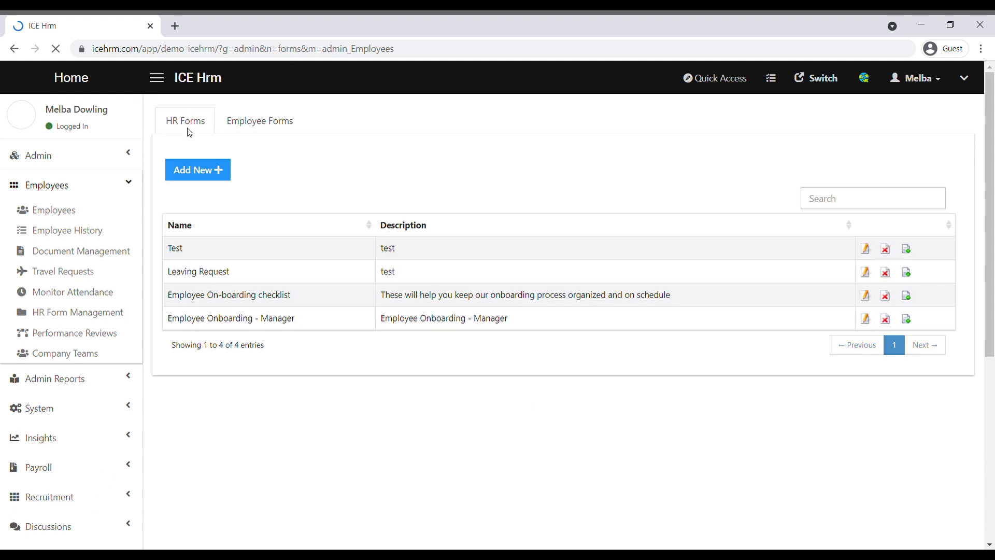
# Create a new HR form 'Training Requirements of Employees' describing gathering training needs per department.
pyautogui.click(216, 177)
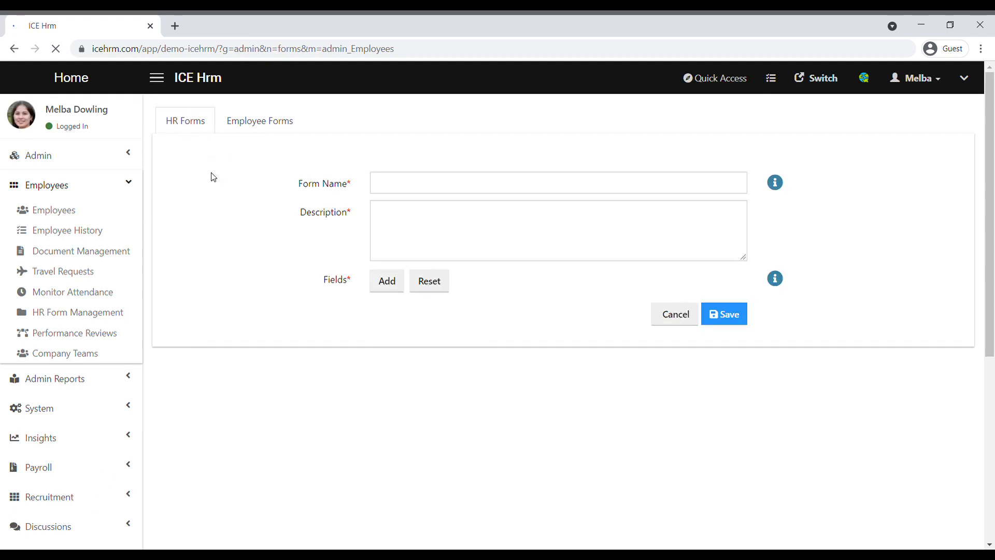
pyautogui.click(410, 184)
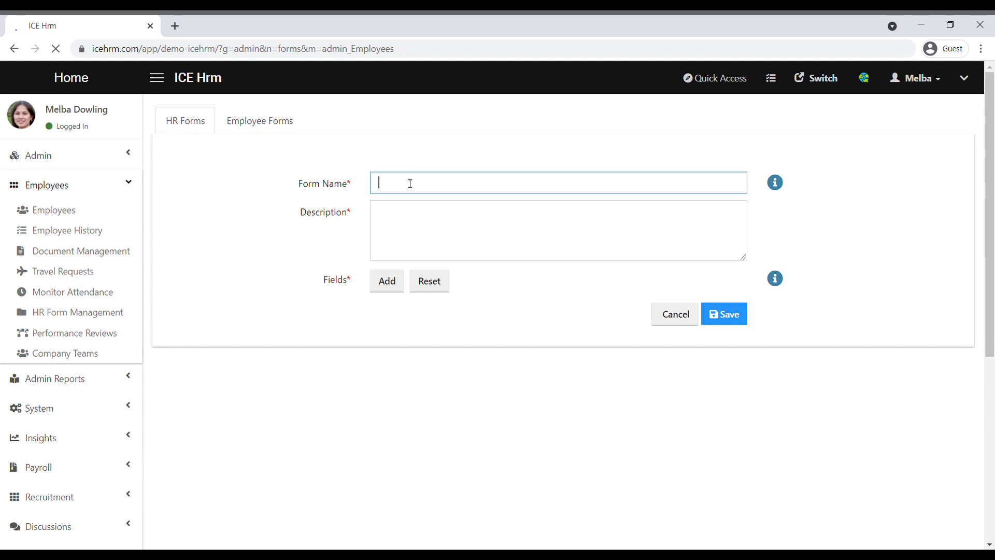
pyautogui.write('Training Requirements of Em')
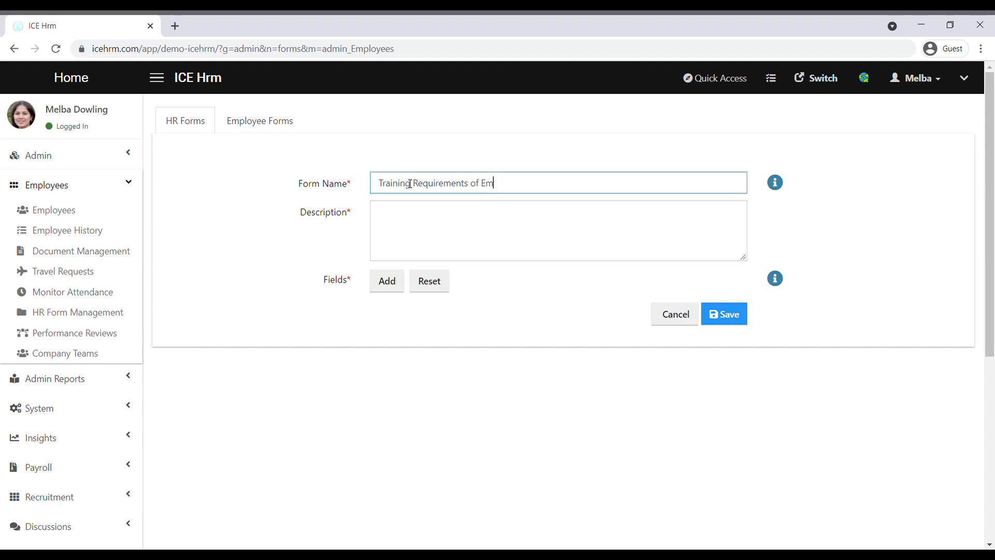
pyautogui.write('ployees')
pyautogui.click(432, 220)
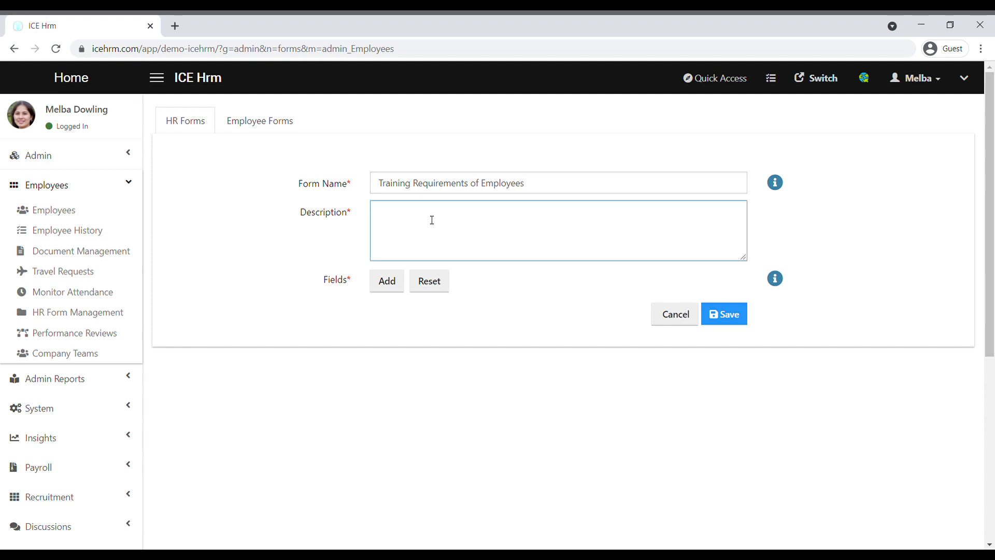
pyautogui.write('Gather information about training needs of employees to conduct training for each')
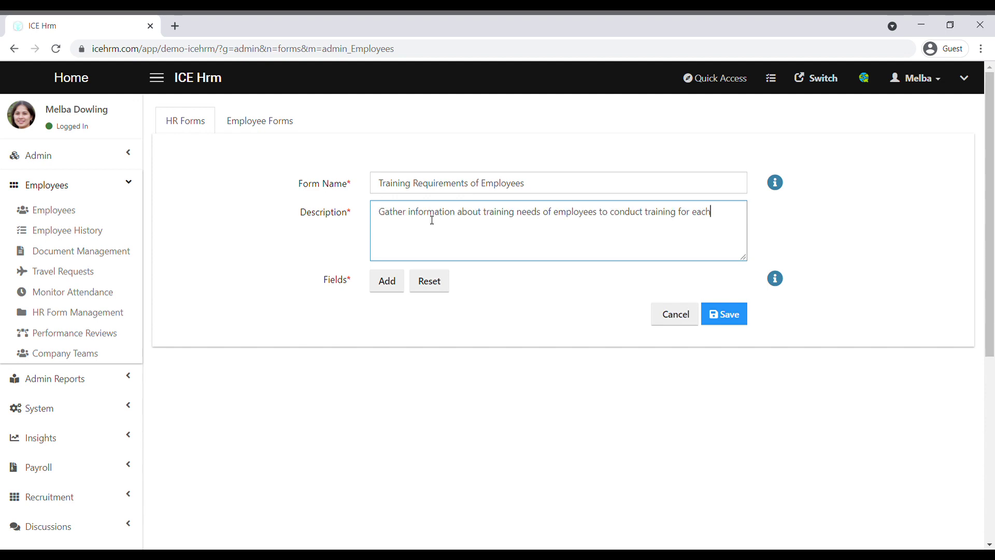
pyautogui.write(' departments')
pyautogui.click(388, 283)
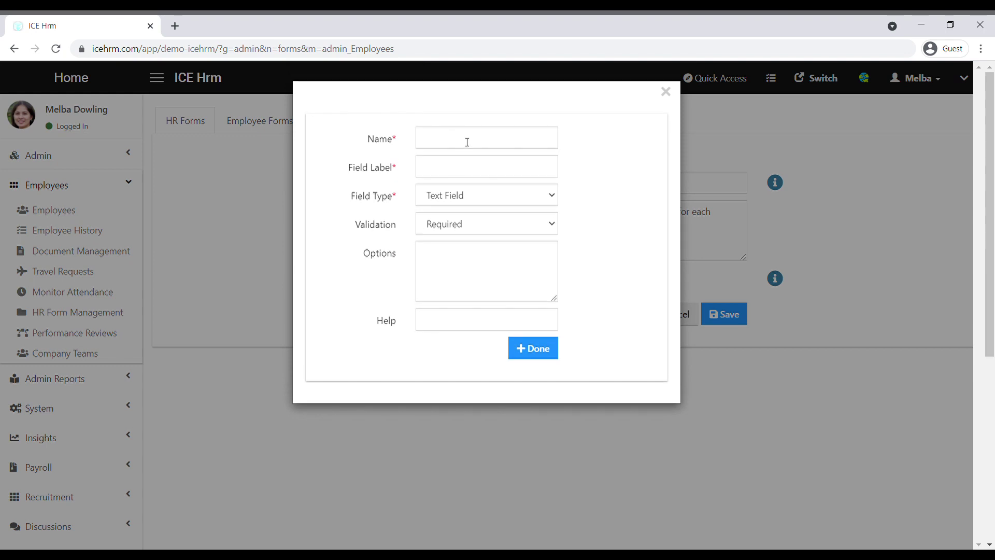
# Define a field named training_info, labelled 'Training required areas', with type Select.
pyautogui.click(468, 141)
pyautogui.write('training_info')
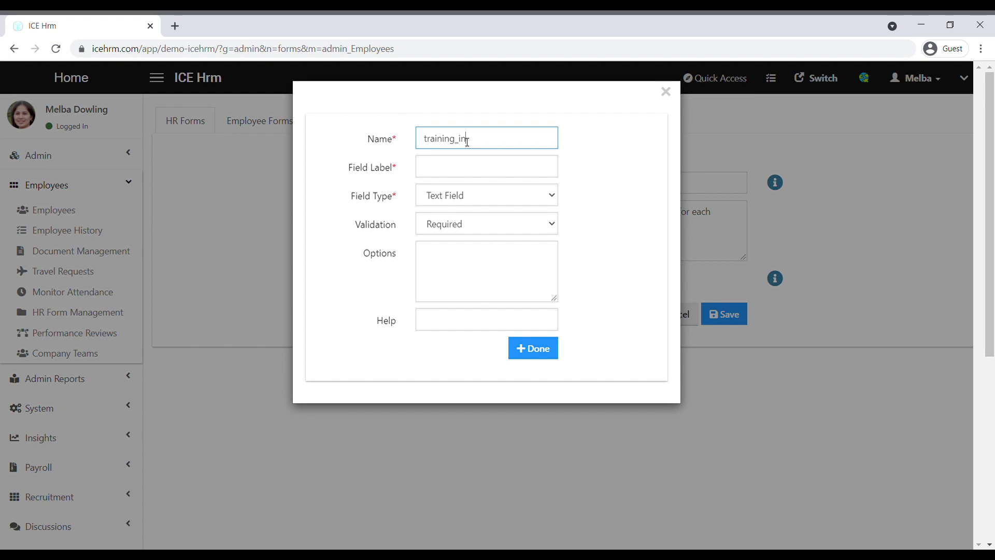
pyautogui.click(454, 171)
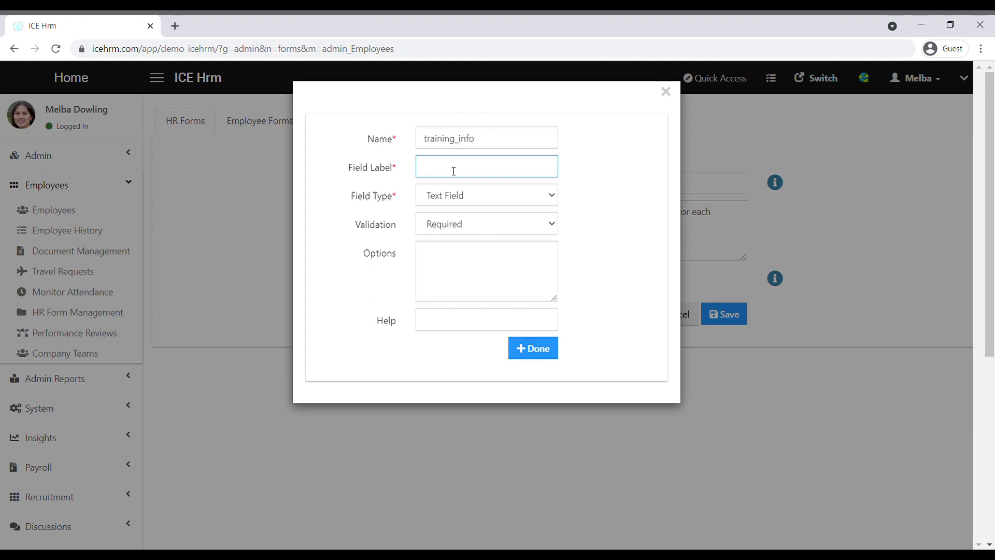
pyautogui.write('Training required areas')
pyautogui.press('Tab')
pyautogui.click(615, 183)
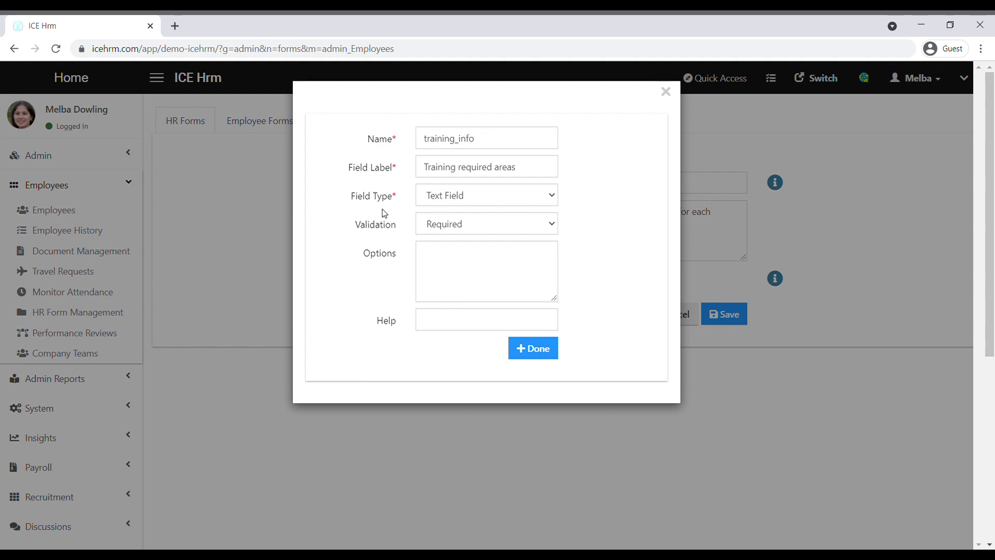
pyautogui.click(475, 206)
pyautogui.press('s')
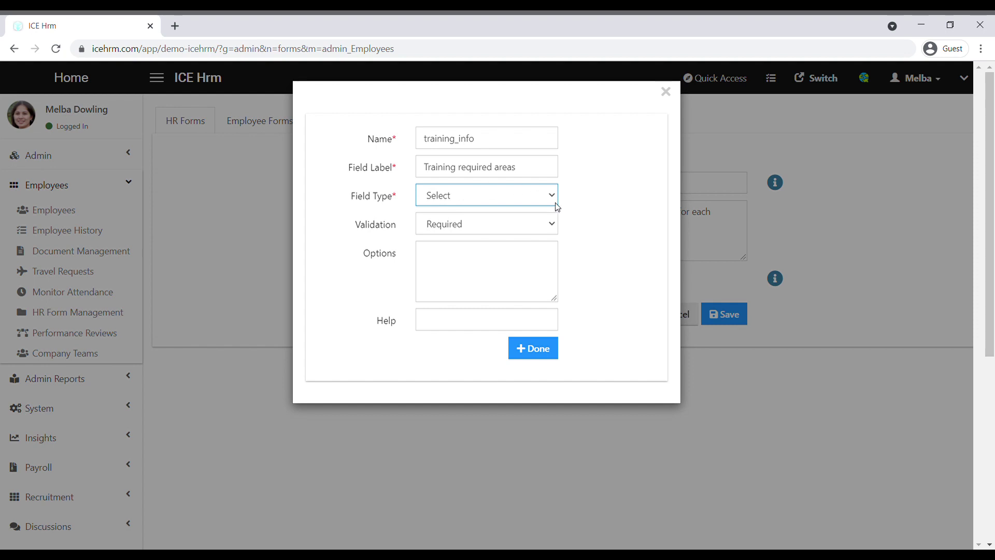
pyautogui.click(459, 266)
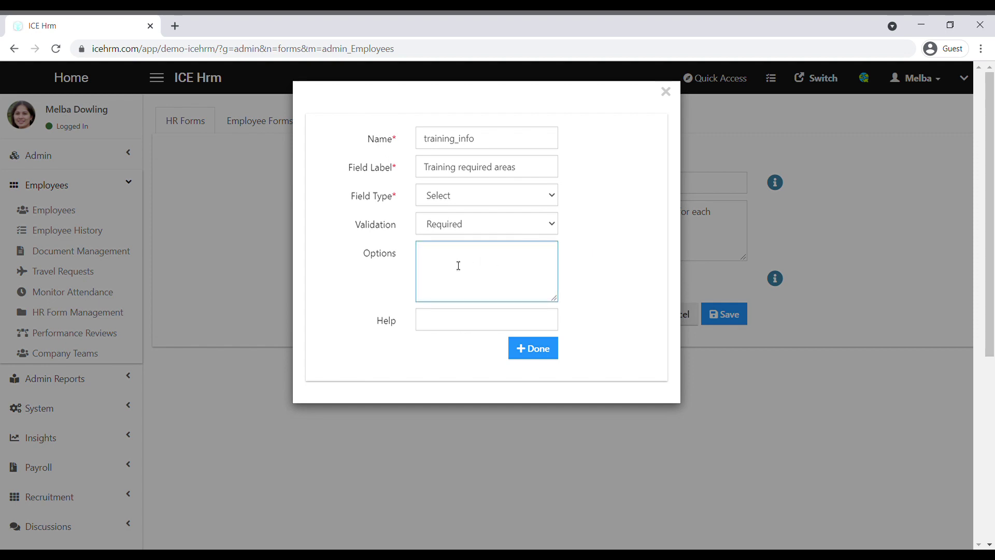
# Enter field options '1.', '2.', '3.' and then clear them again.
pyautogui.write('1. 2.')
pyautogui.press('Return')
pyautogui.write('3.')
pyautogui.press('BackSpace')
pyautogui.press('BackSpace')
pyautogui.press('BackSpace')
pyautogui.press('BackSpace')
pyautogui.press('BackSpace')
pyautogui.press('BackSpace')
pyautogui.press('BackSpace')
pyautogui.press('BackSpace')
# Change the field type to Text Area and its validation to None.
pyautogui.click(454, 202)
pyautogui.click(456, 233)
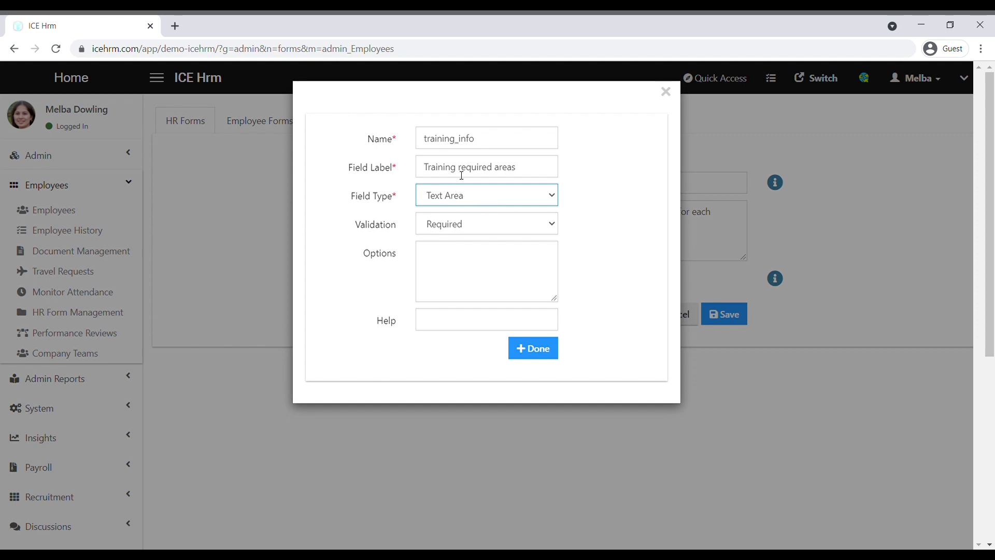
pyautogui.click(455, 229)
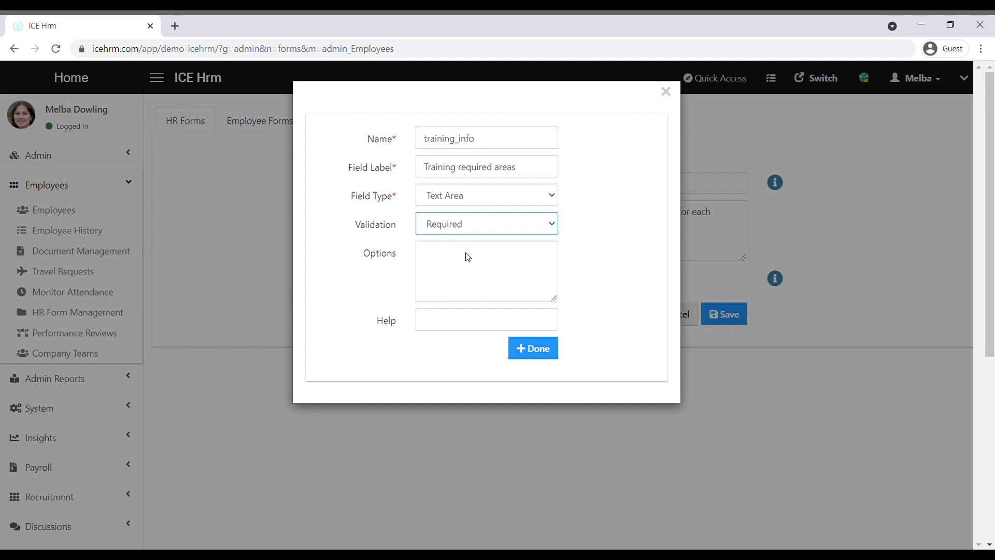
pyautogui.press('Up')
# Add the Text Area field and save the Training Requirements of Employees form.
pyautogui.click(538, 349)
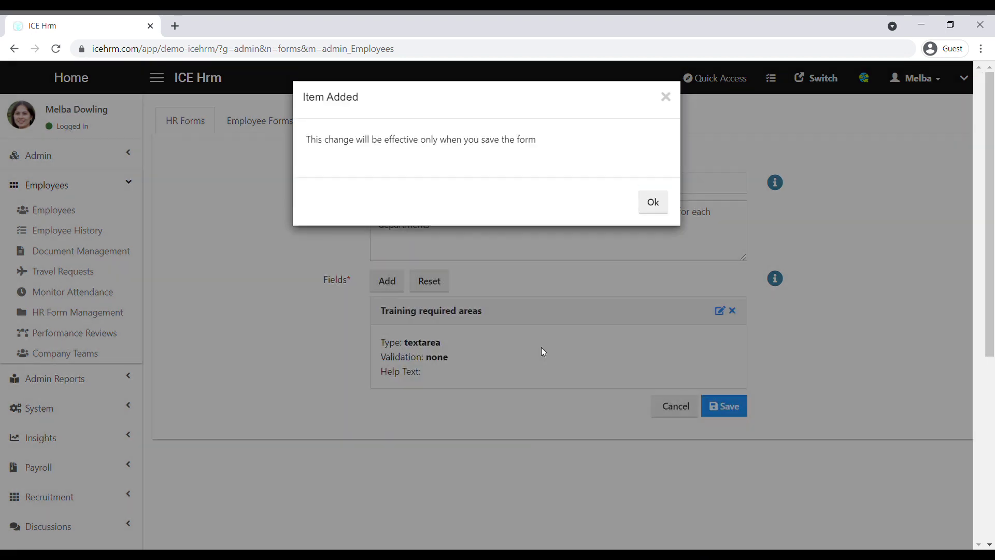
pyautogui.click(652, 202)
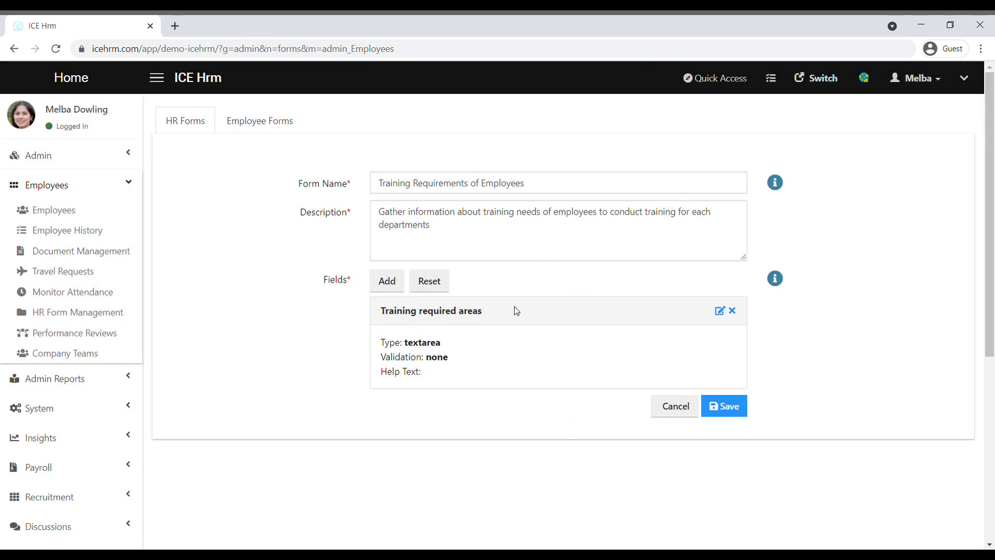
pyautogui.click(740, 411)
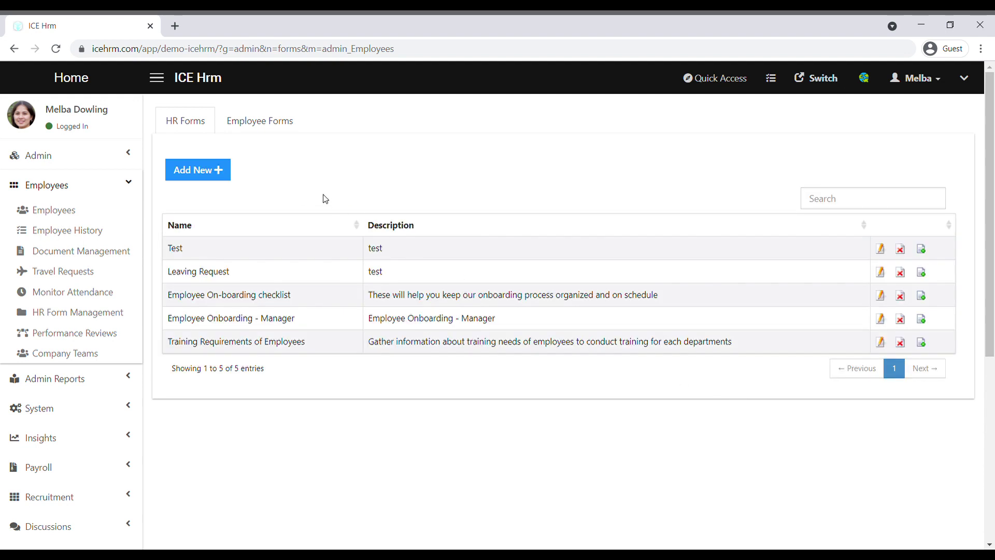
pyautogui.click(263, 125)
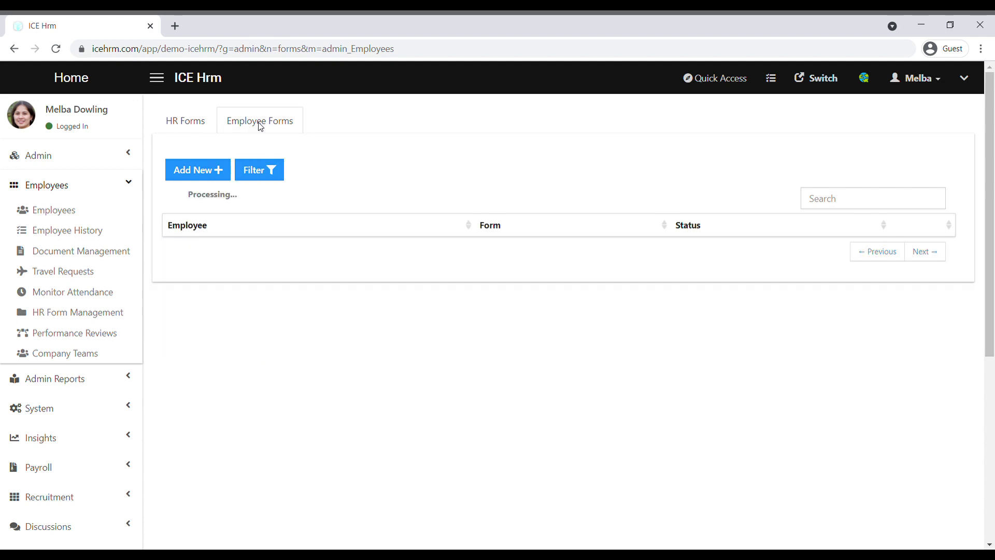
# Assign the Training Requirements of Employees form to the chosen employee as Pending.
pyautogui.click(209, 178)
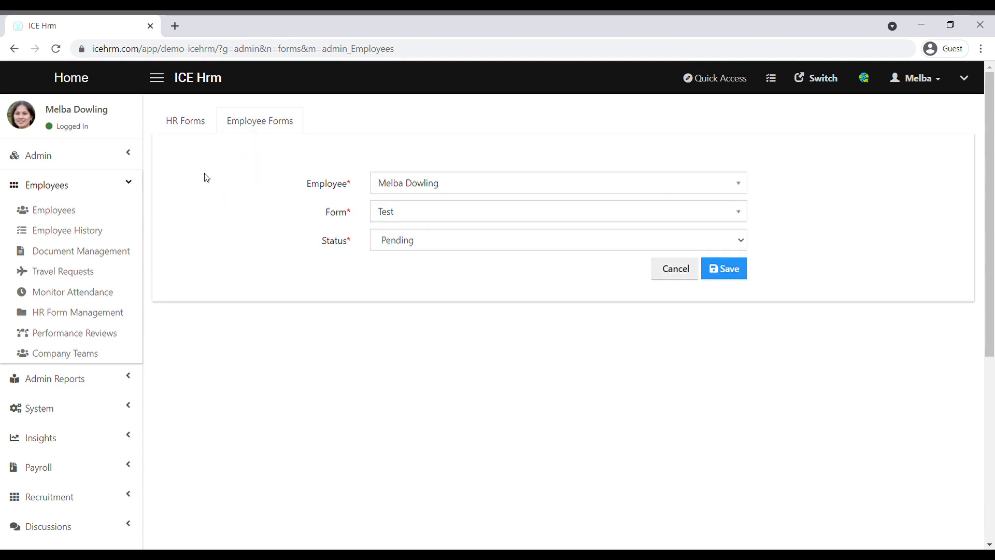
pyautogui.click(474, 182)
pyautogui.click(449, 283)
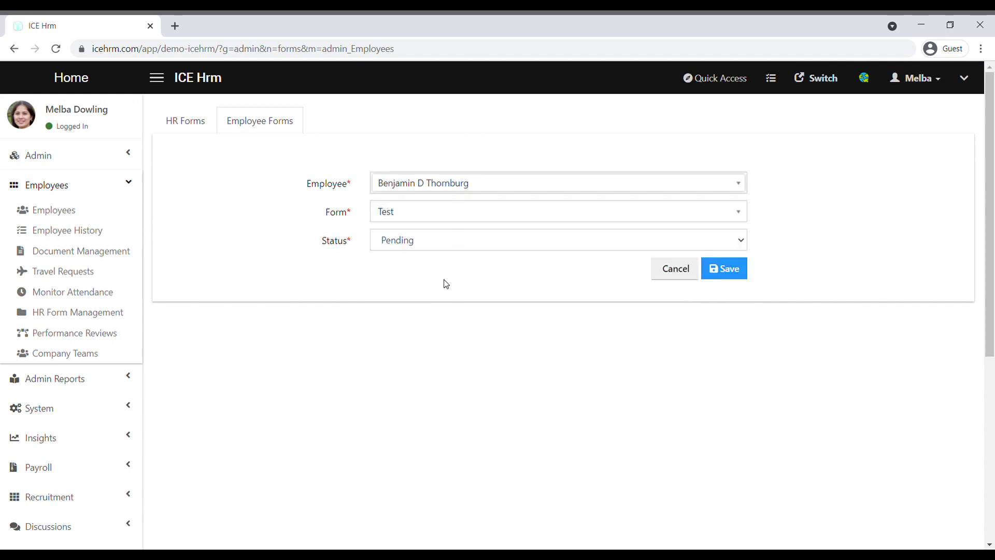
pyautogui.click(415, 212)
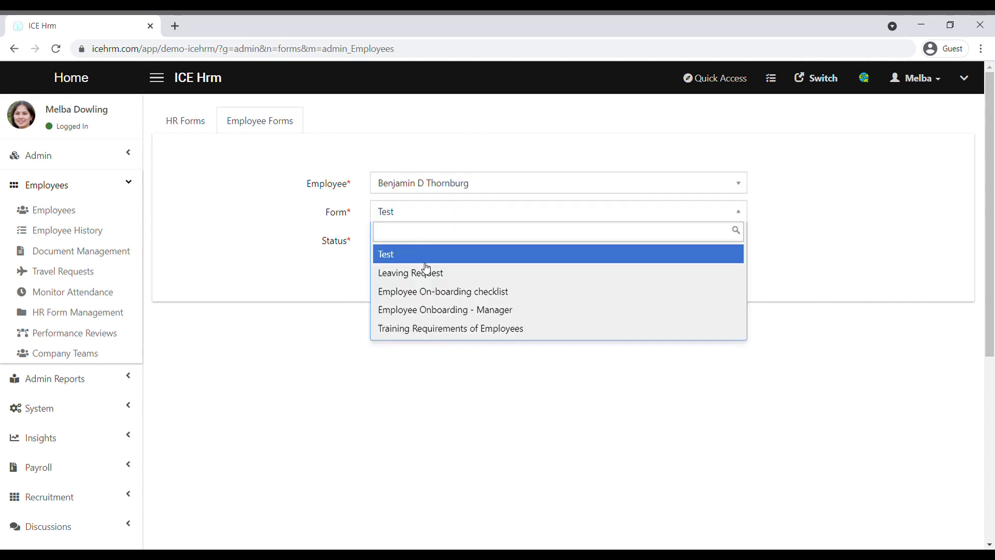
pyautogui.click(437, 330)
pyautogui.click(409, 240)
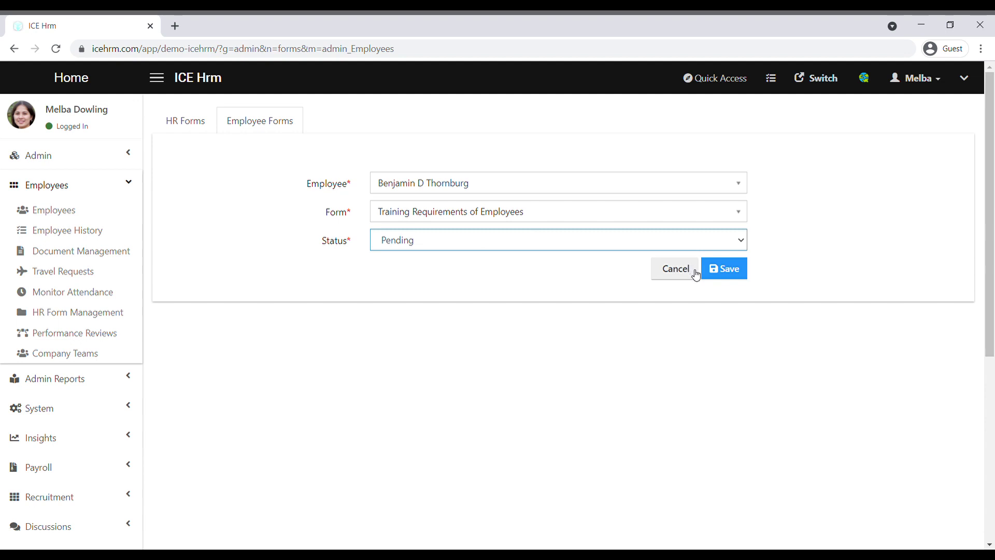
pyautogui.click(727, 275)
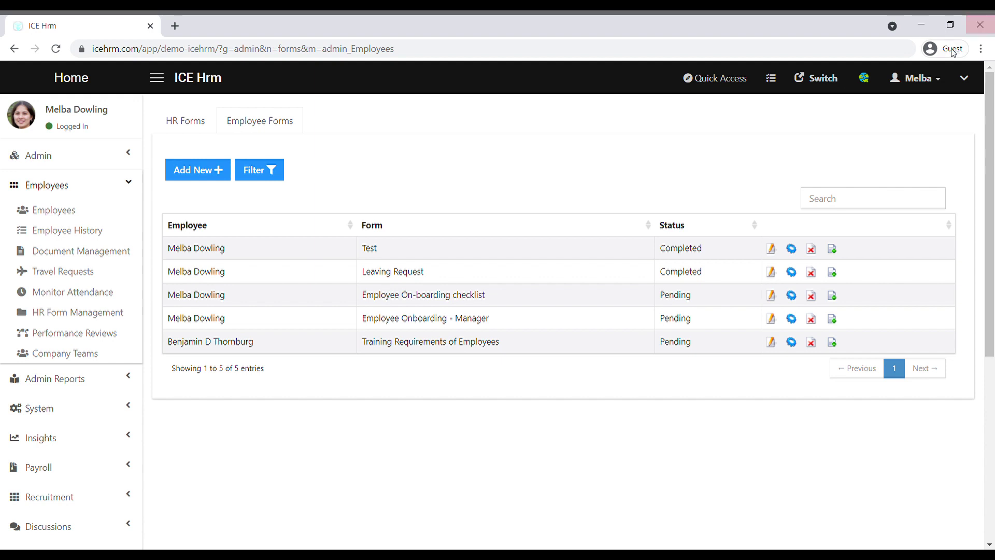
# Sign out of the admin account and log back in as the assigned employee.
pyautogui.click(919, 78)
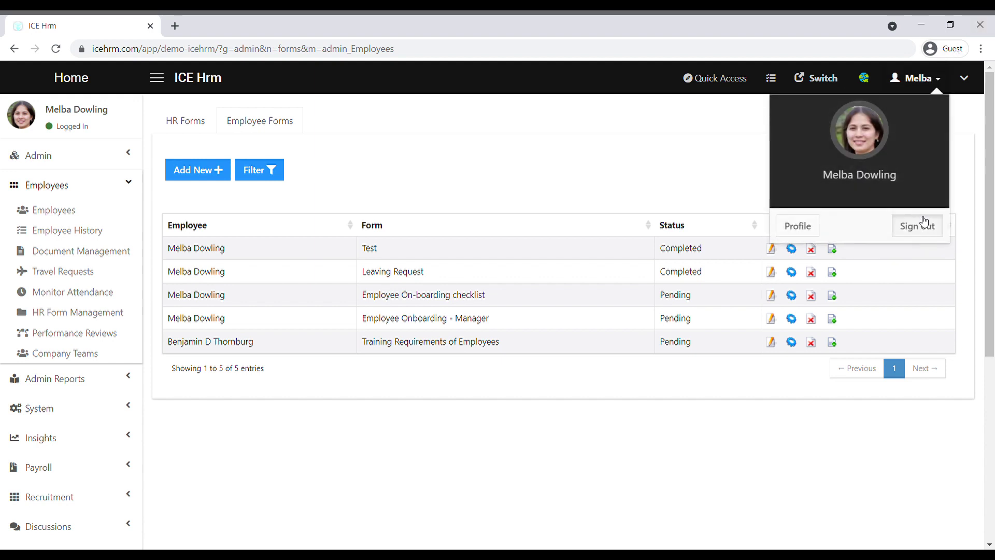
pyautogui.click(924, 223)
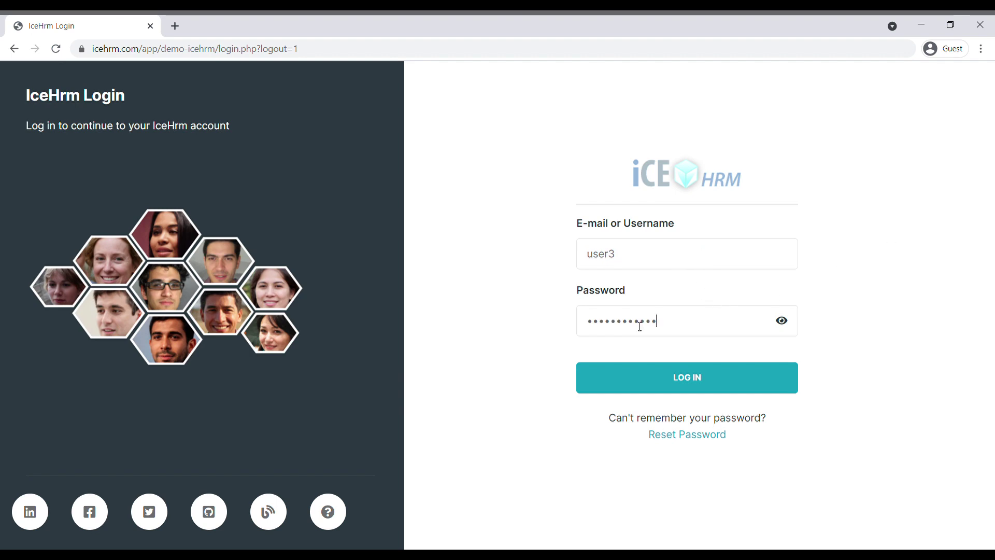
pyautogui.press('Return')
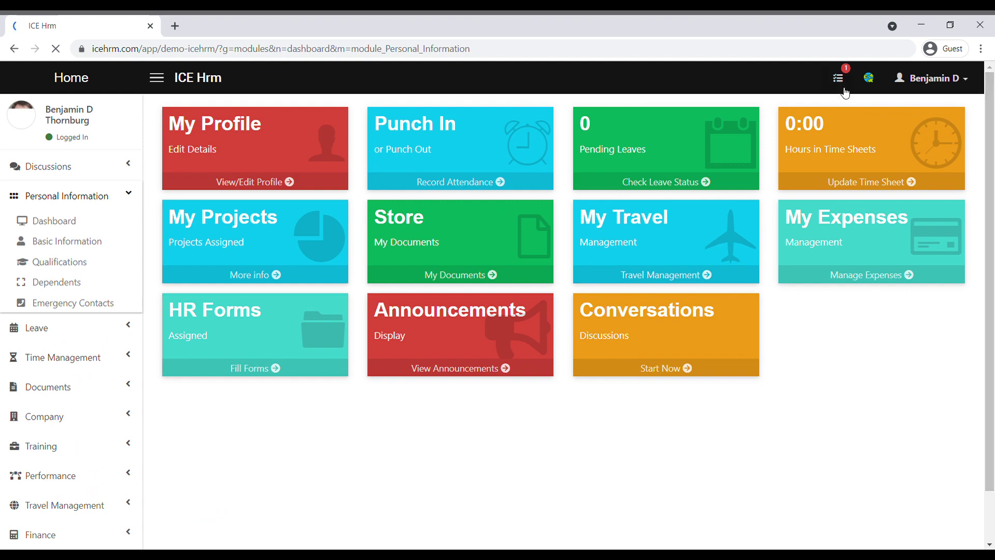
# View the new HR form notification and expand the employee's Documents section.
pyautogui.click(839, 81)
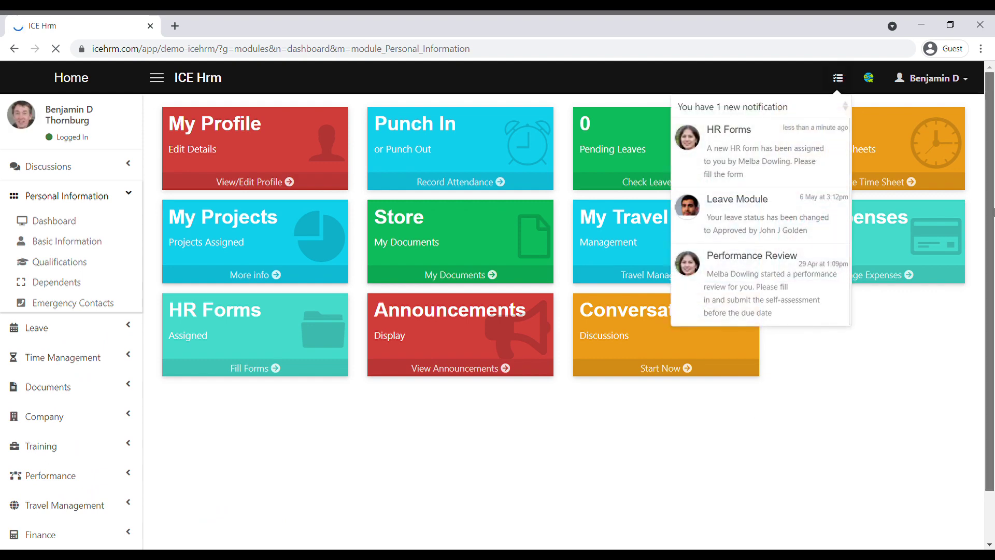
pyautogui.scroll(-1, 674, 238)
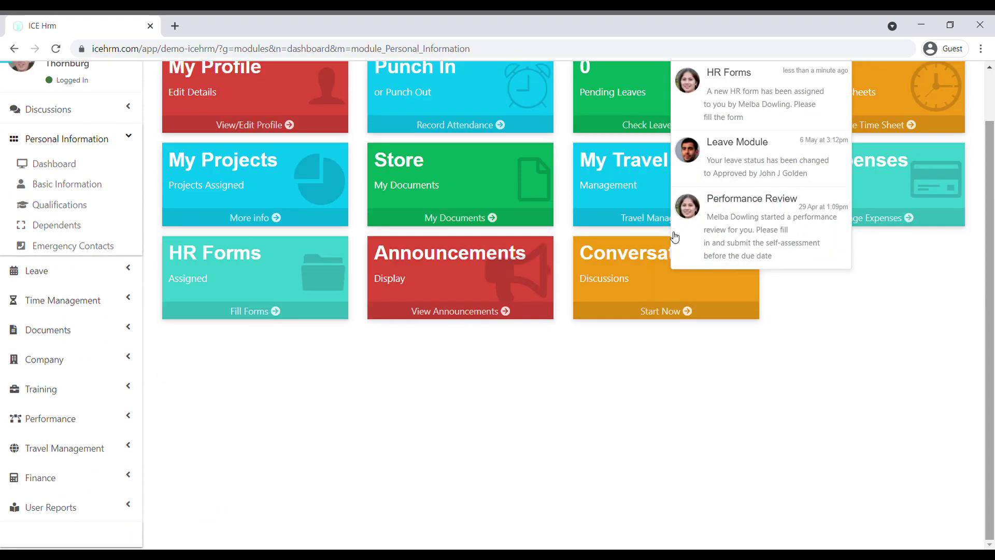
pyautogui.click(42, 329)
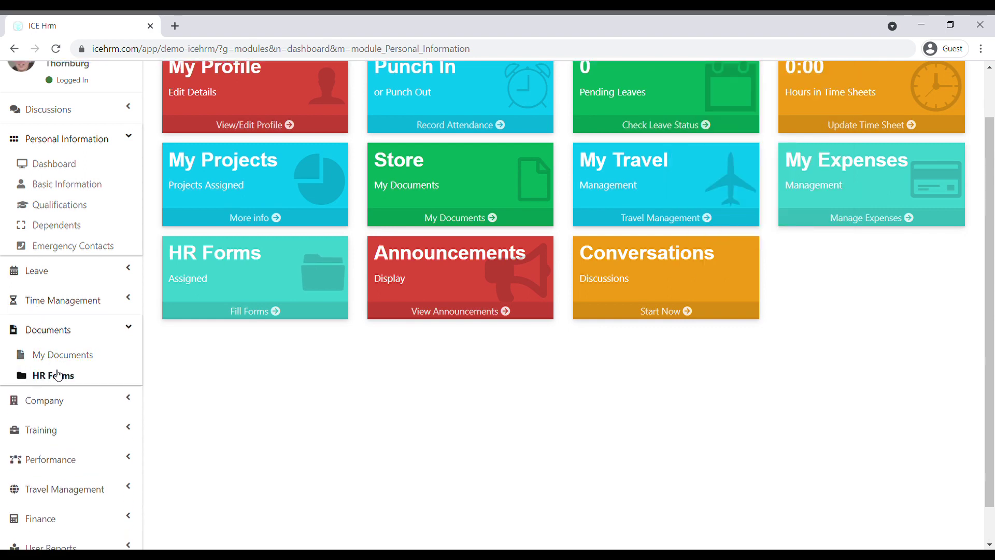